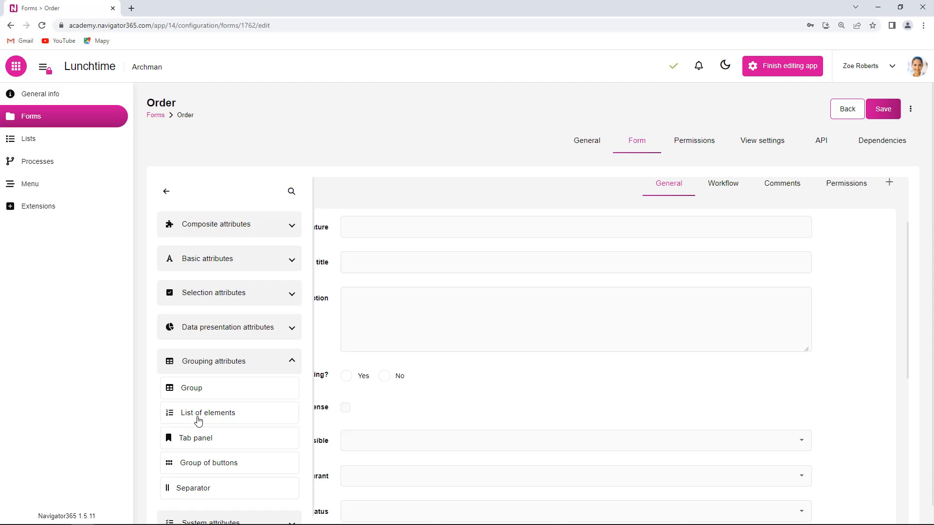
Step: Add a List of elements below the Description field and place a Dropdown attribute inside it
drag(179, 421, 364, 364)
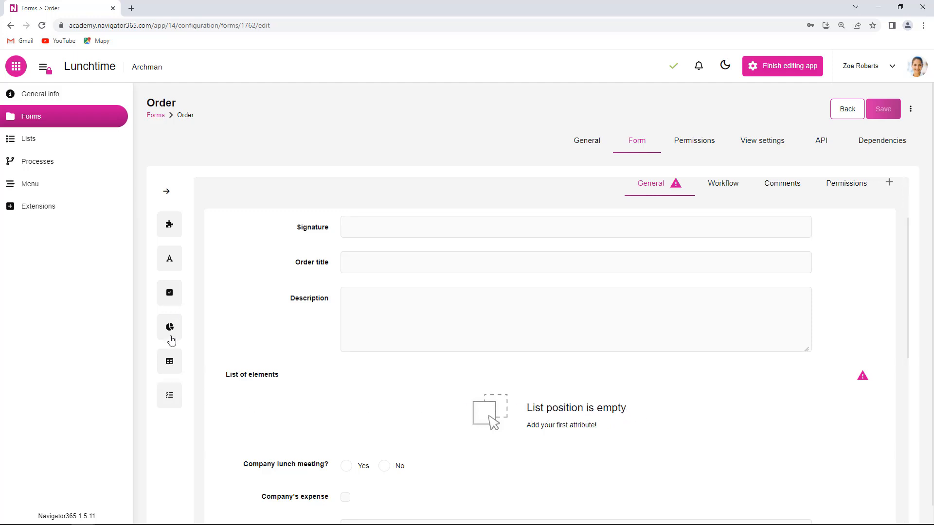
click(169, 296)
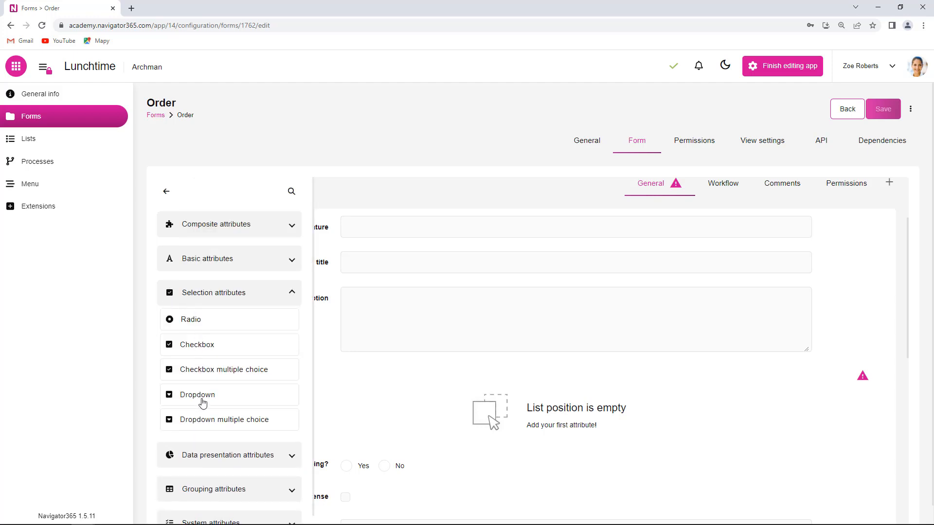
drag(199, 401, 440, 410)
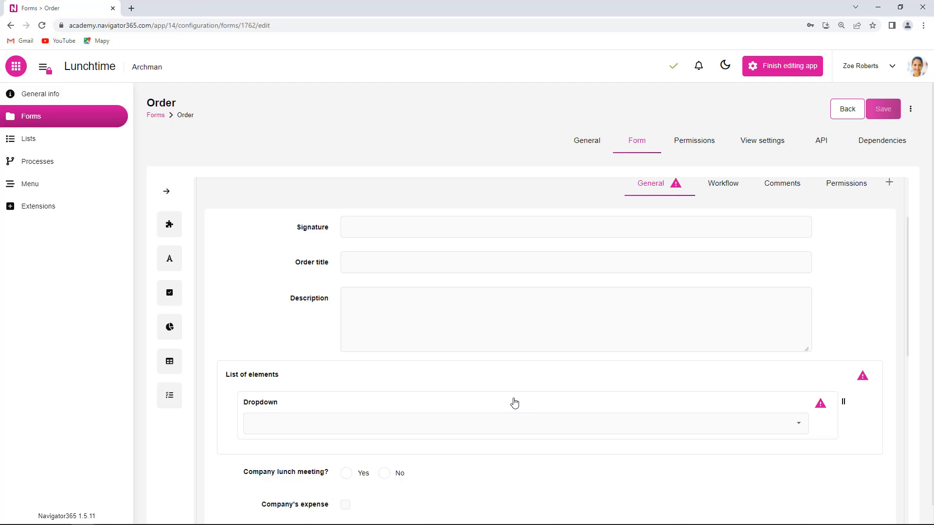
Step: Rename the new dropdown inside the list of elements as Person
click(514, 403)
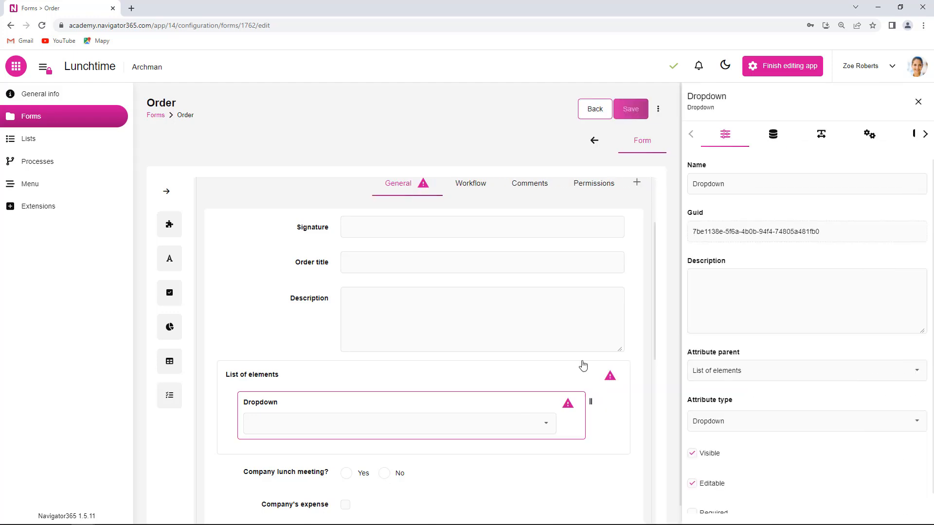
double_click(751, 182)
text(Person)
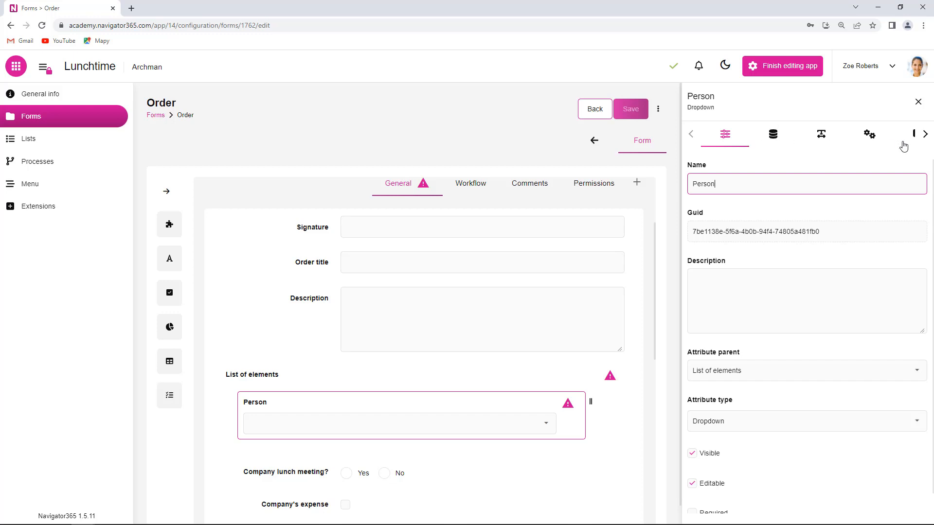
Step: Set the Person dropdown's data source to the All users list with the Full name column, and save the form
click(869, 134)
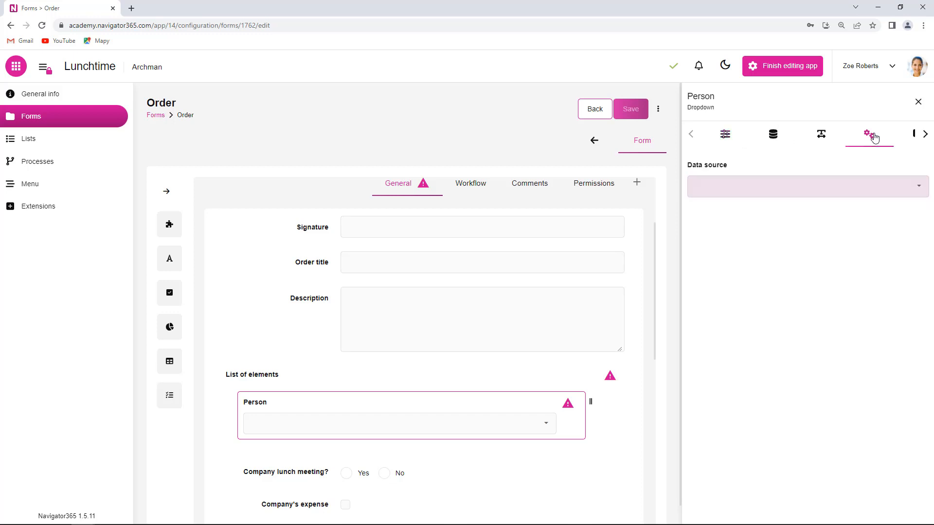
click(918, 186)
click(792, 226)
click(906, 242)
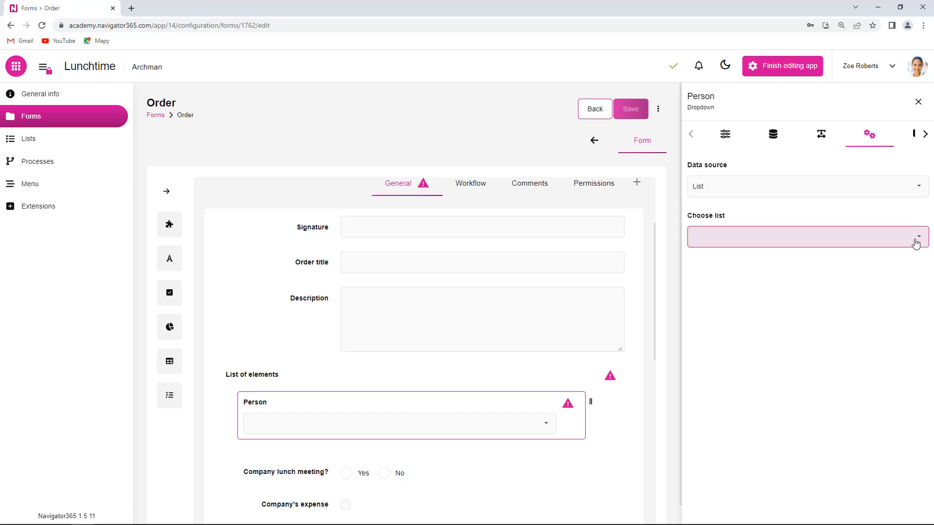
click(751, 324)
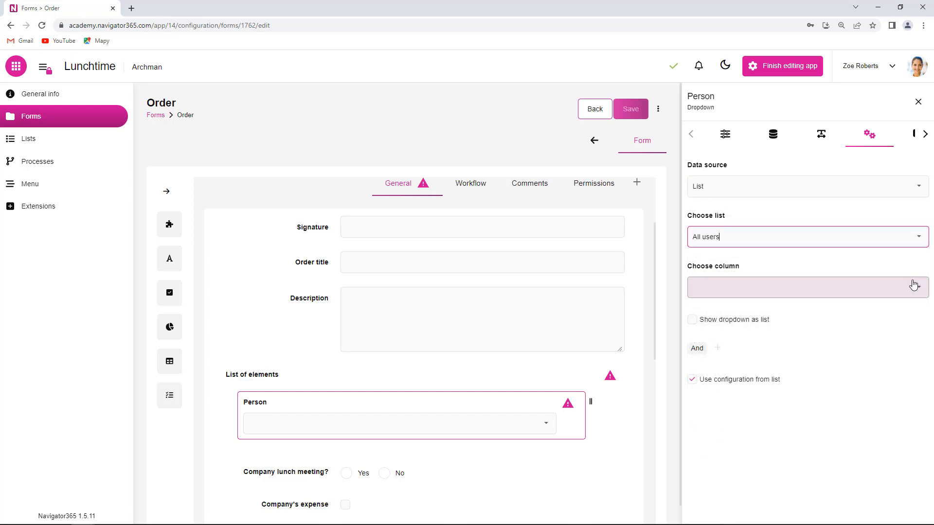
click(918, 287)
click(733, 339)
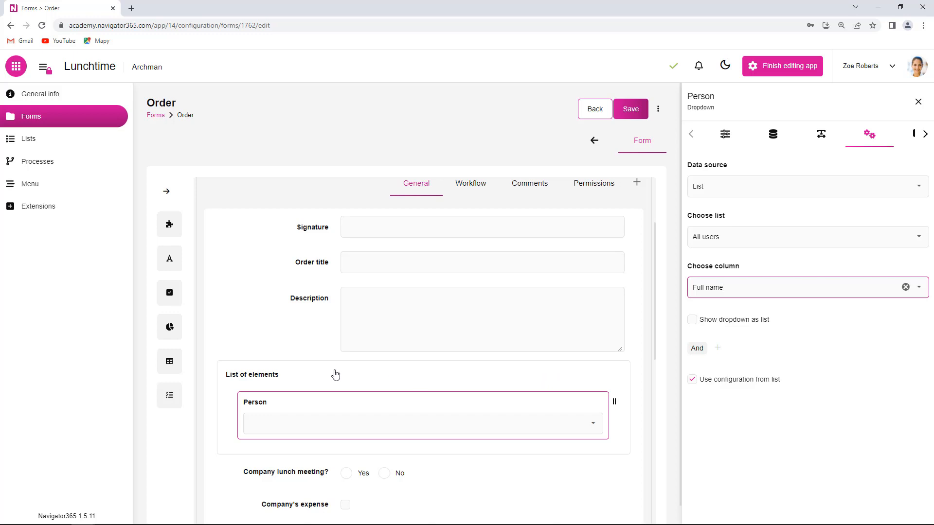
click(628, 112)
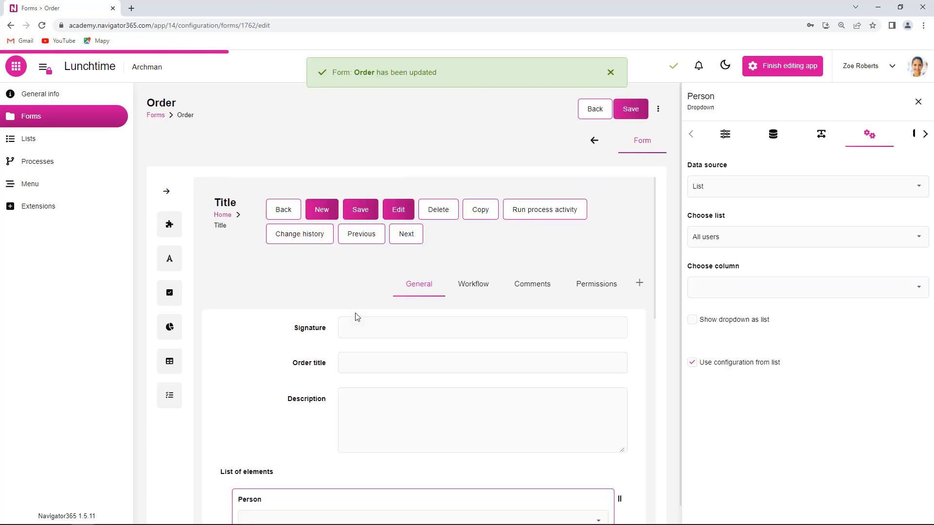
Step: Add a second Dropdown beside Person in the list of elements and name it Dish
scroll(259, 373, down, 3)
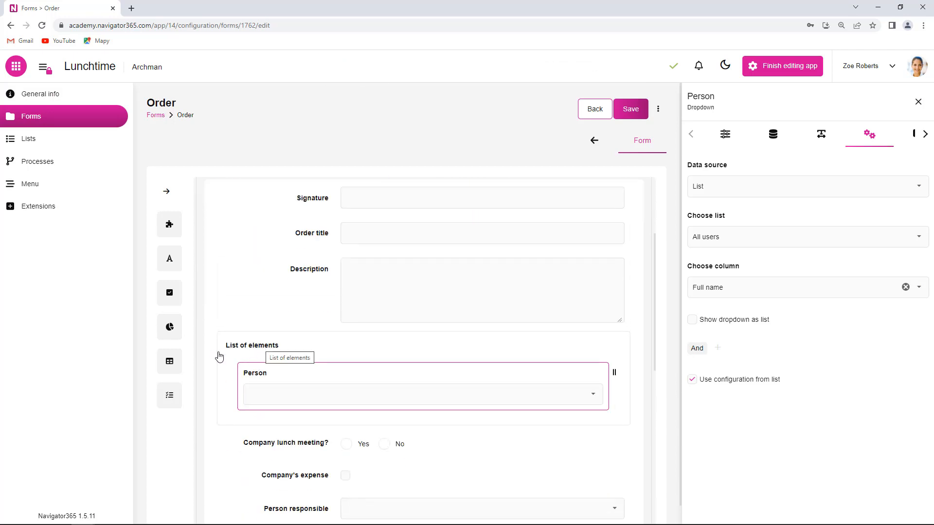
click(170, 296)
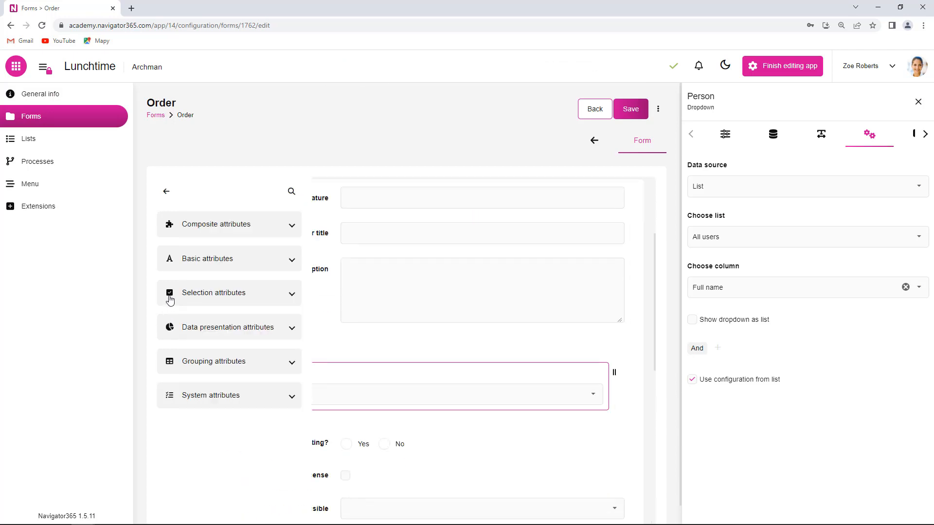
drag(203, 398, 596, 386)
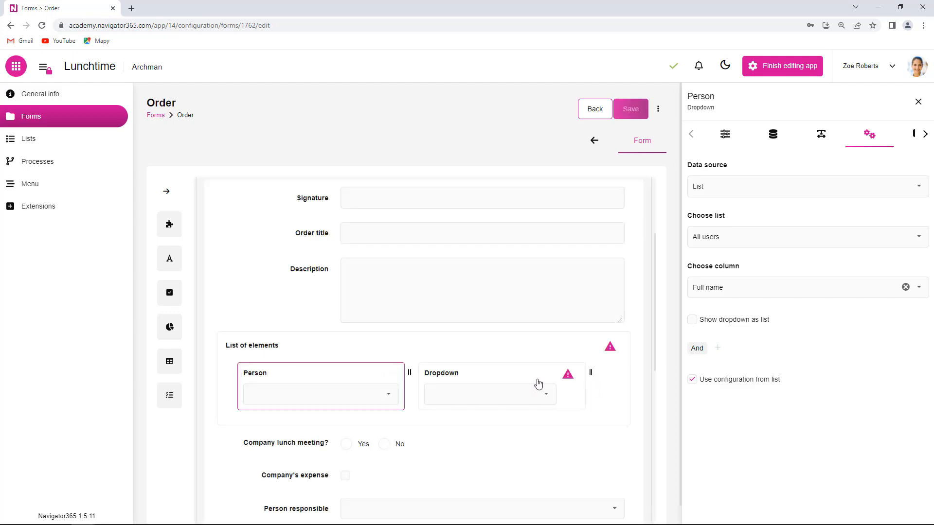
click(461, 379)
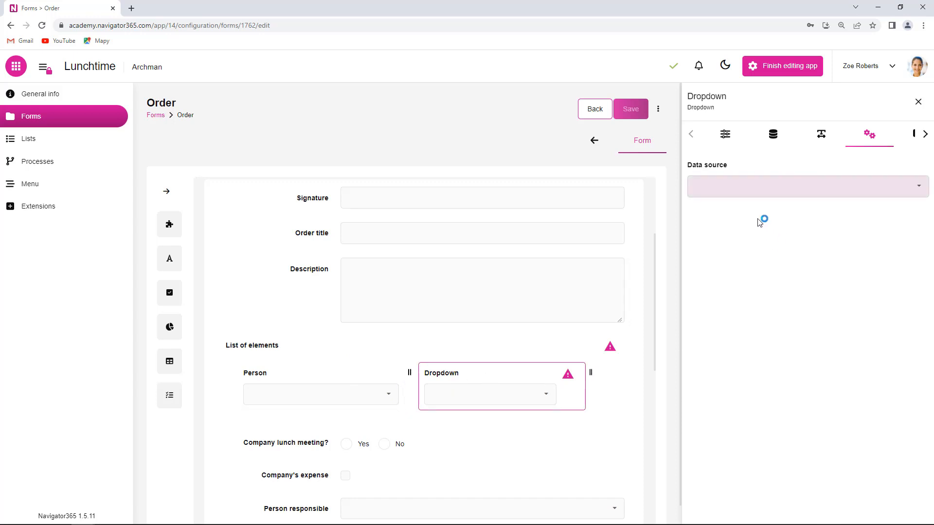
click(727, 134)
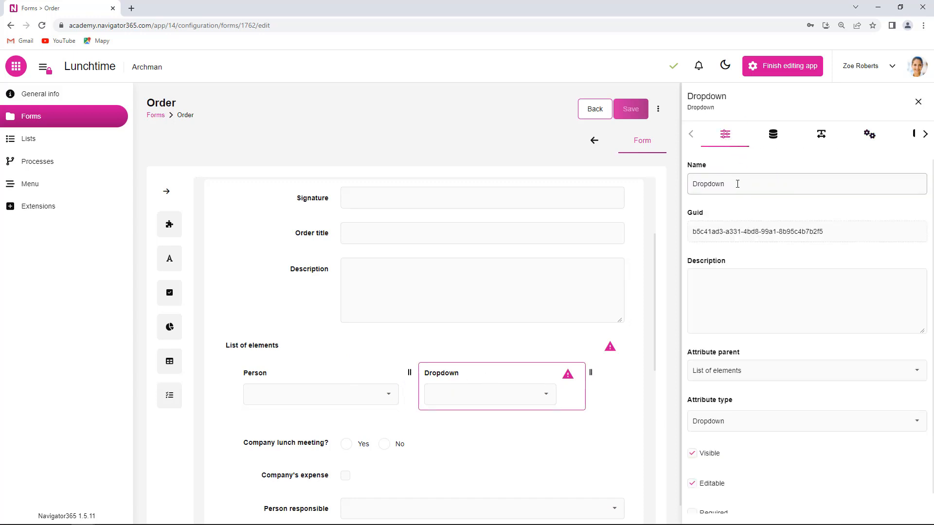
double_click(690, 184)
text(Dish)
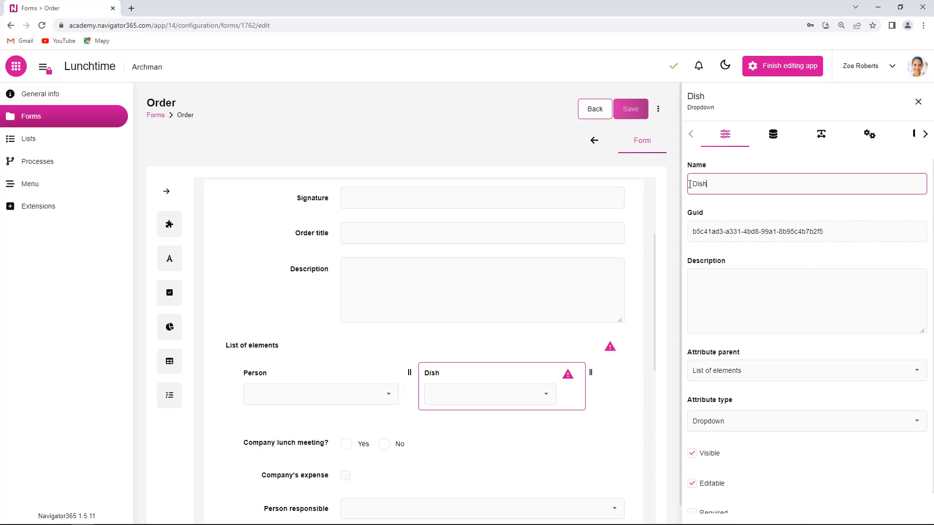
Step: Set the Dish dropdown's data source to the Dishes list with the Name column, and save the form
click(870, 133)
click(918, 186)
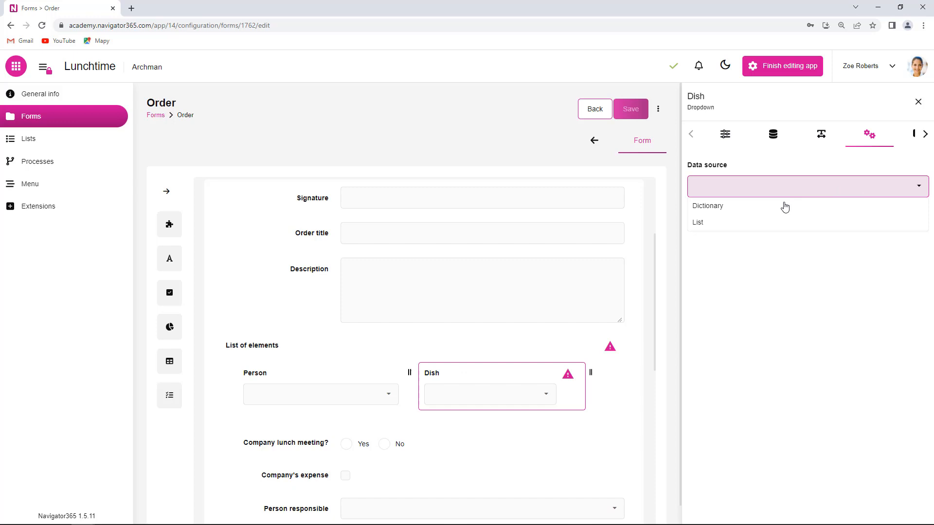
click(765, 224)
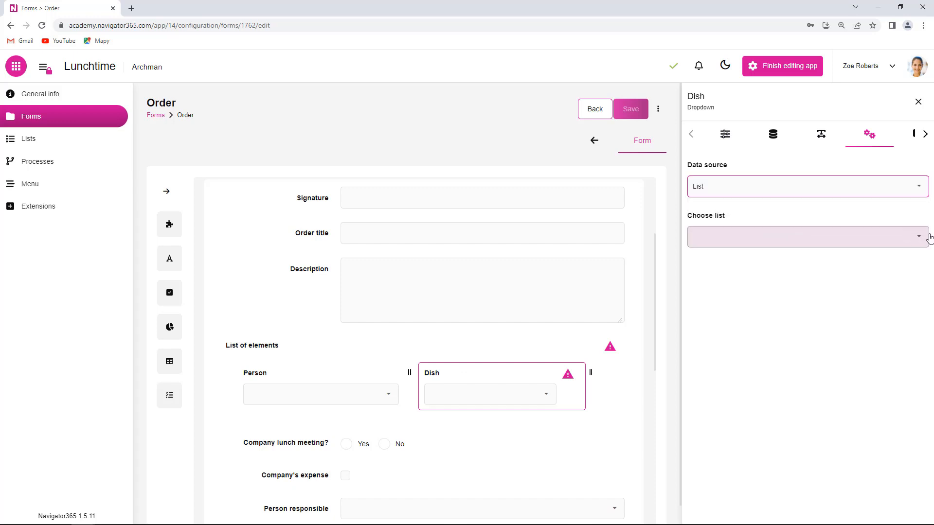
click(913, 236)
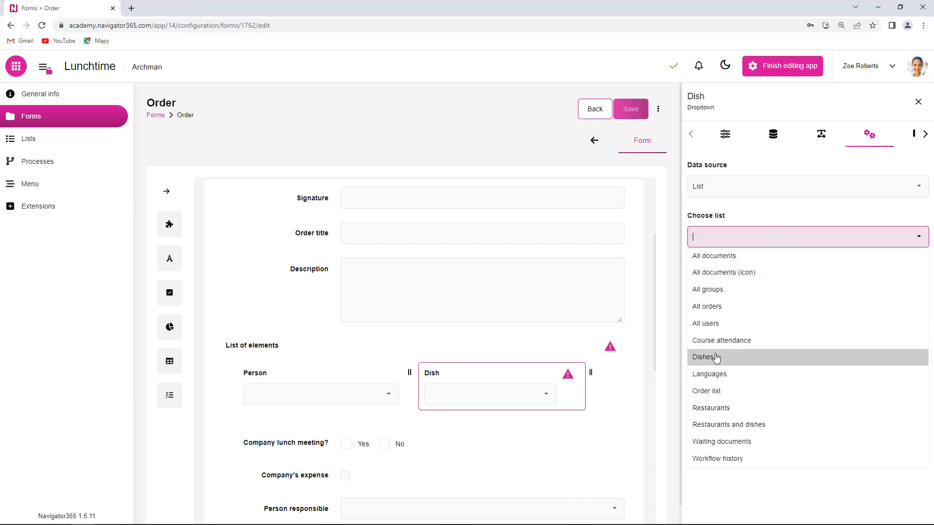
click(715, 357)
click(879, 292)
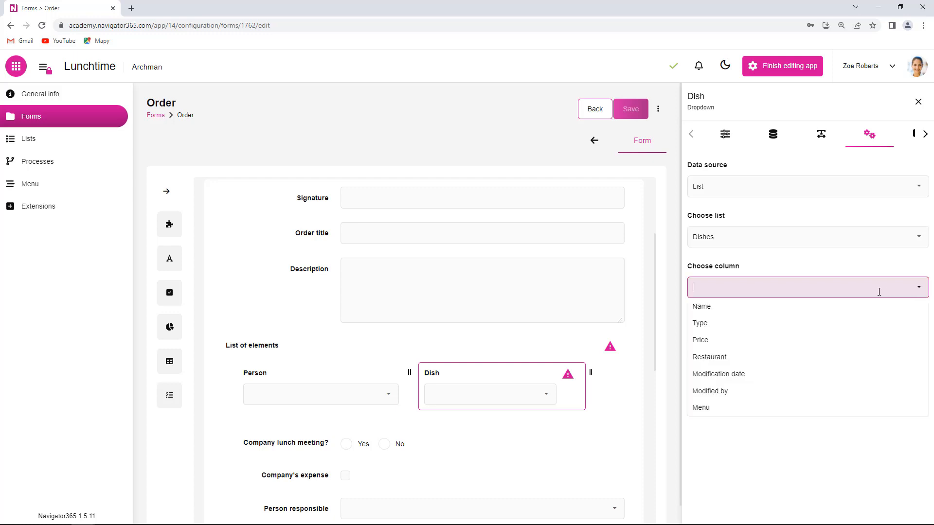
click(715, 306)
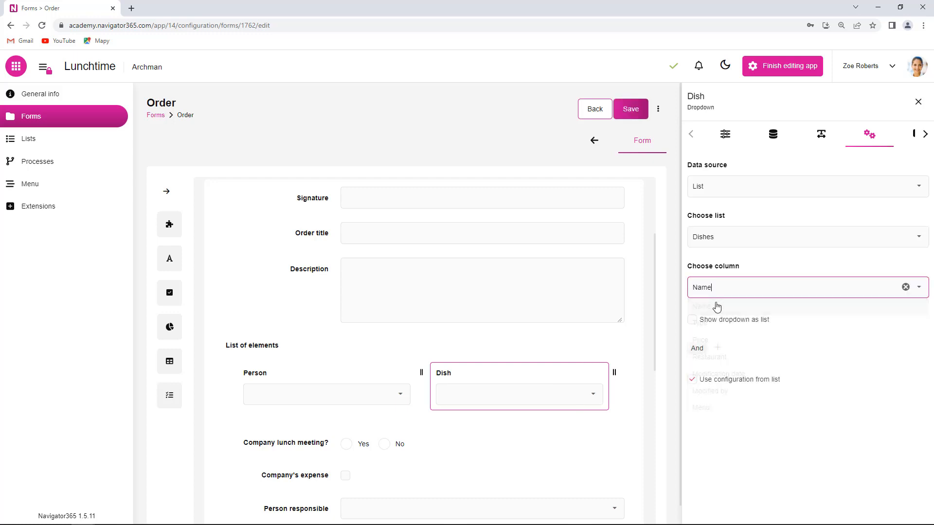
click(638, 109)
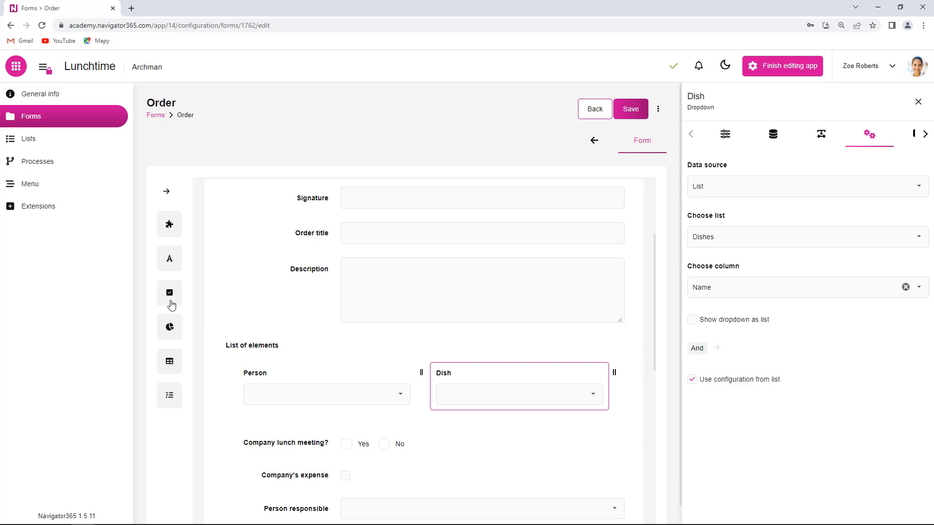
Step: Add a Decimal number attribute after Dish in the list of elements
click(170, 264)
scroll(223, 331, down, 2)
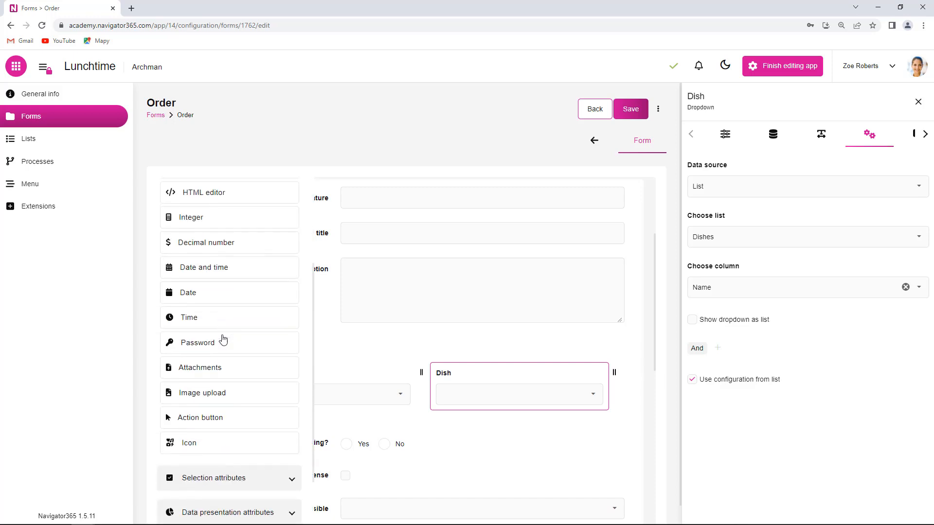
scroll(222, 340, up, 3)
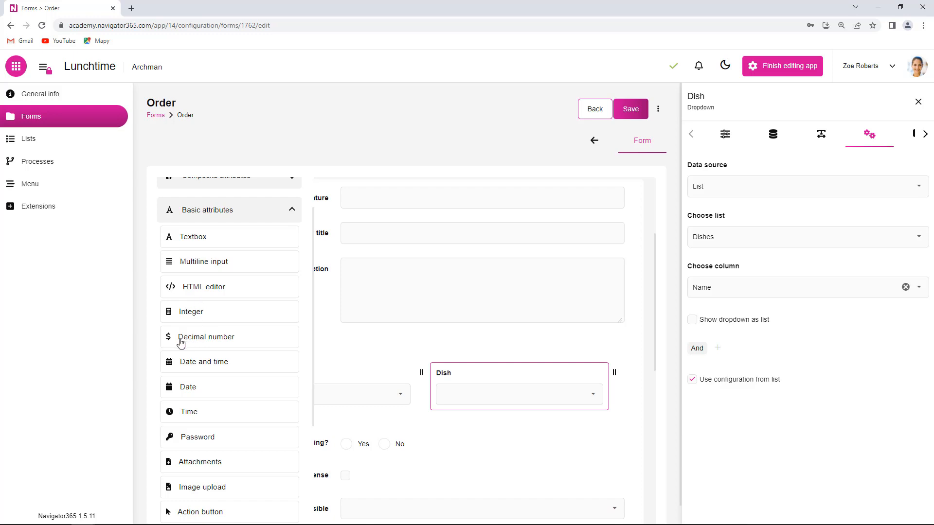
drag(181, 344, 595, 384)
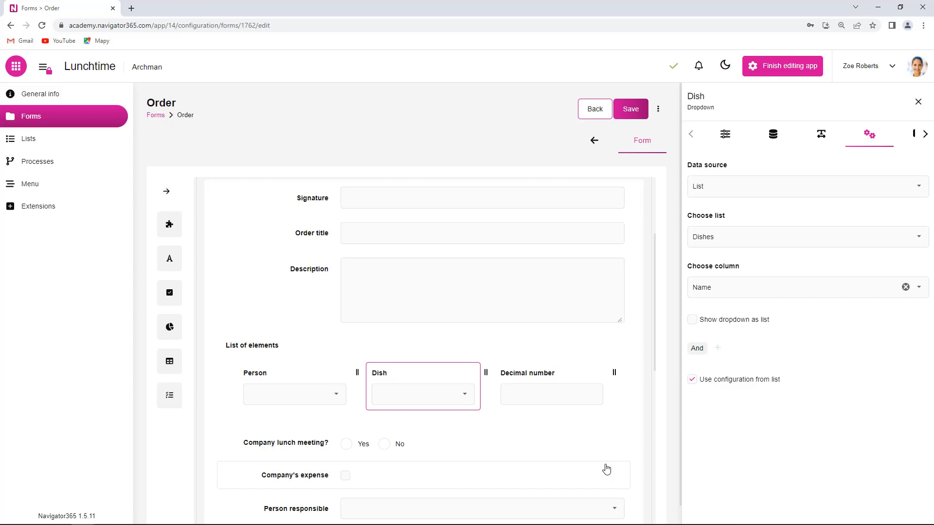
Step: Rename the decimal number attribute as Price and save the form
click(573, 382)
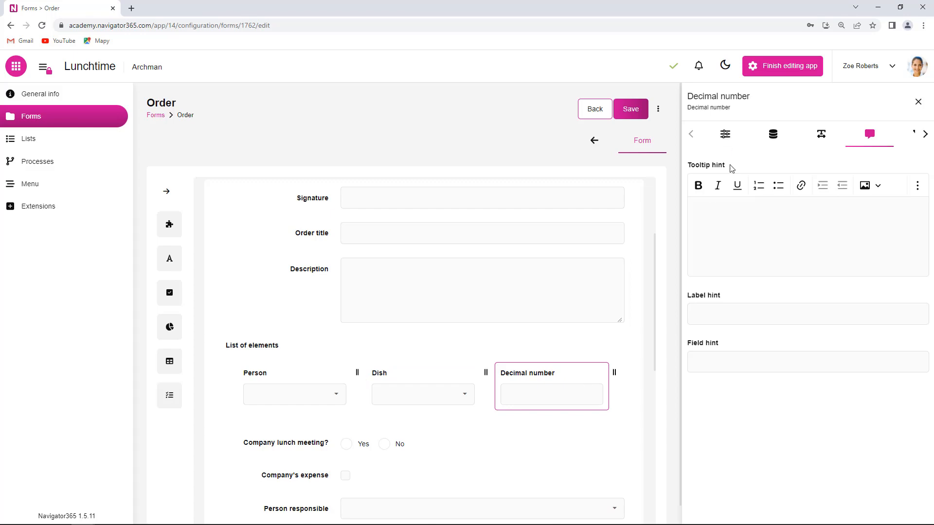
click(726, 134)
drag(754, 183, 693, 188)
text(Price)
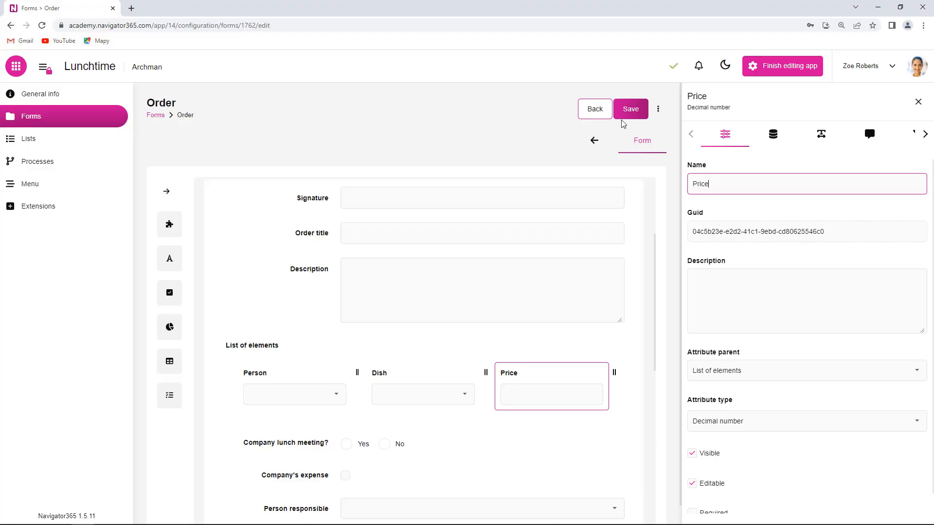
click(631, 111)
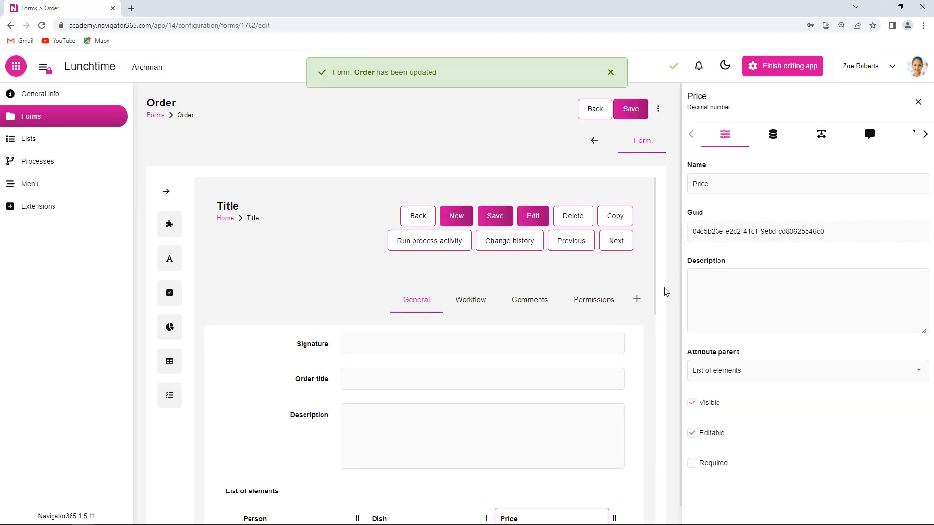
Step: Resize the list's columns on the form to about 168 px for Person, 190 px for Dish and 323 px for Price
scroll(666, 292, down, 4)
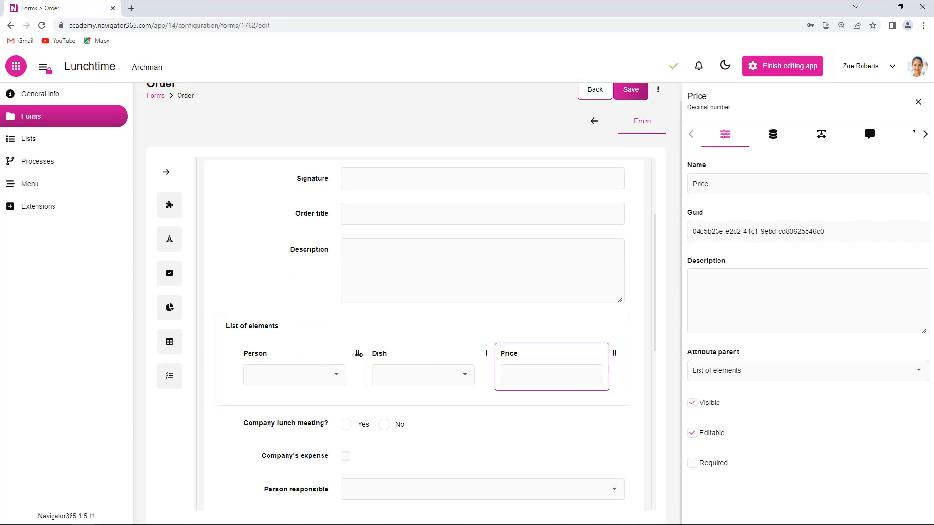
drag(358, 355, 326, 358)
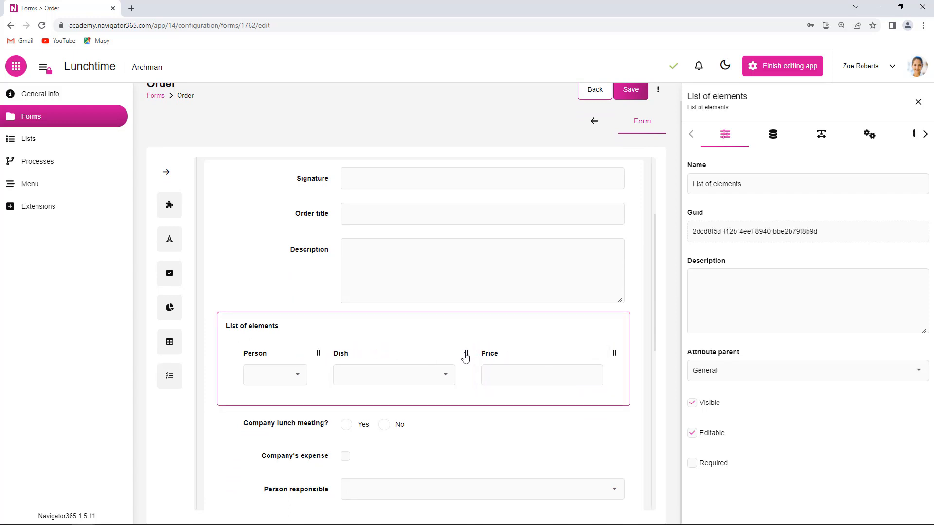
drag(466, 353, 417, 355)
drag(614, 353, 590, 355)
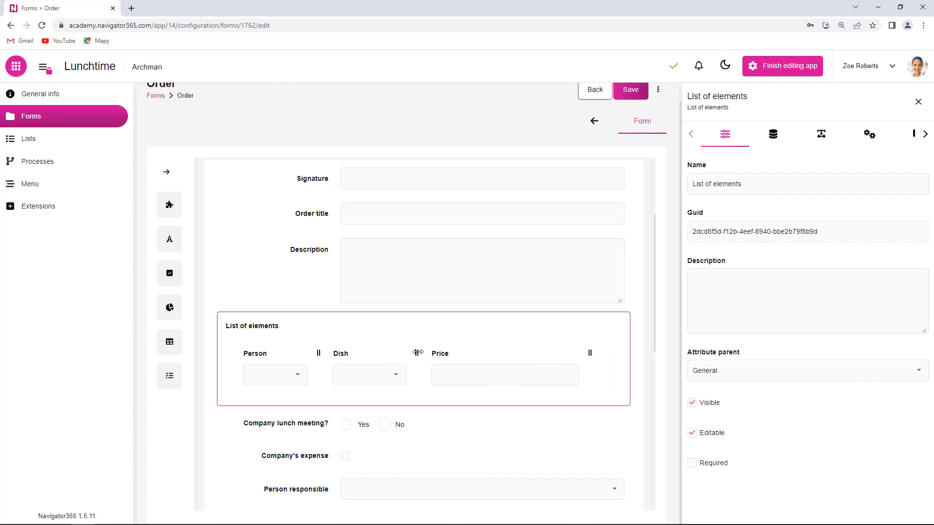
mouse_move(418, 352)
mouse_down()
mouse_move(469, 352)
mouse_move(420, 353)
mouse_up()
Step: Switch the Person column's width mode to % and set its width to 40 in the list of elements settings
click(874, 138)
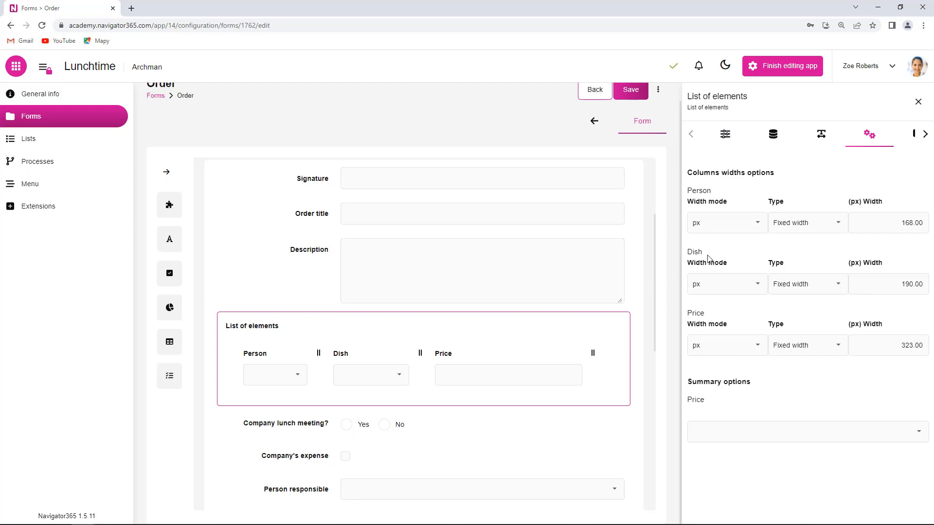
click(758, 226)
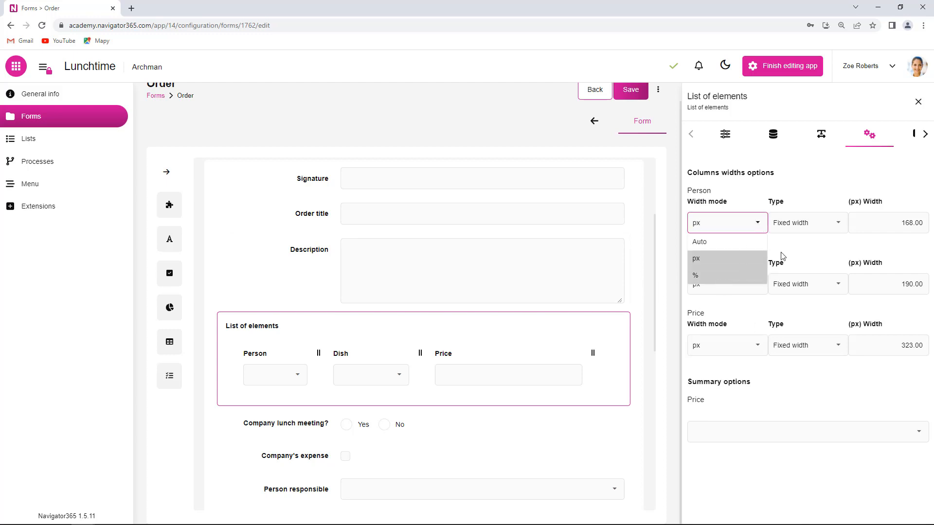
click(725, 277)
double_click(780, 224)
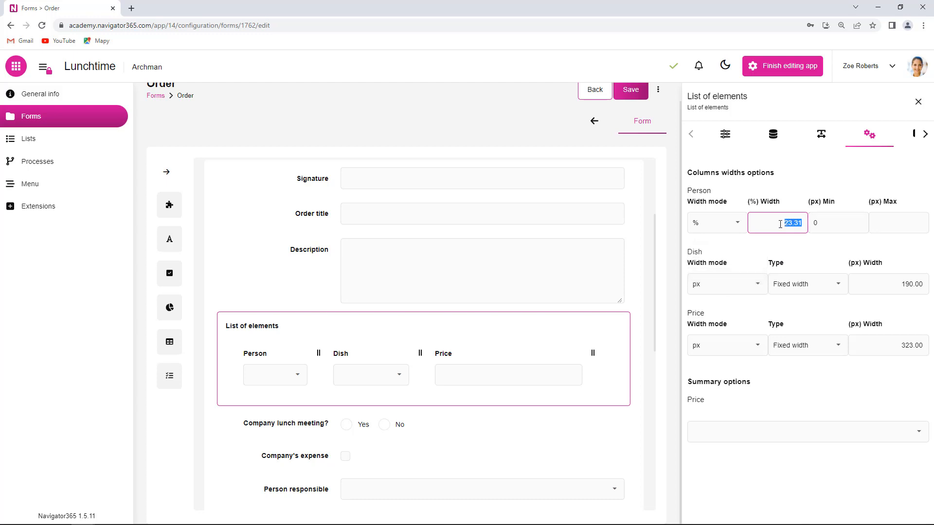
text(40)
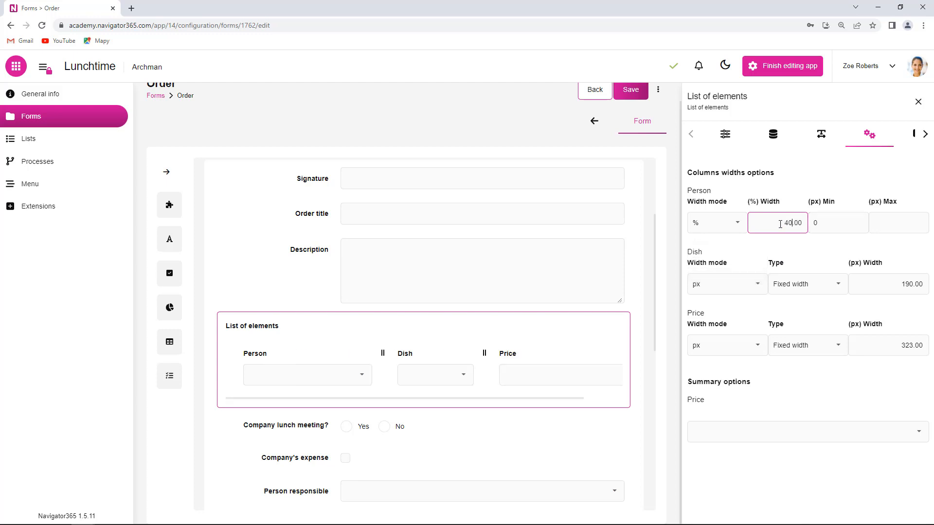
Step: Set the Dish column's width mode to px with a fixed width of 200 px in the list of elements settings
click(758, 289)
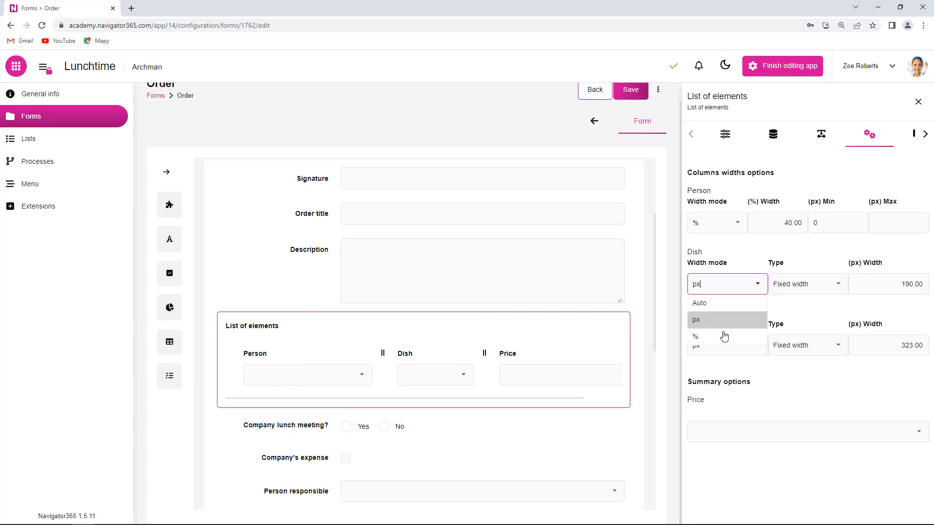
click(716, 322)
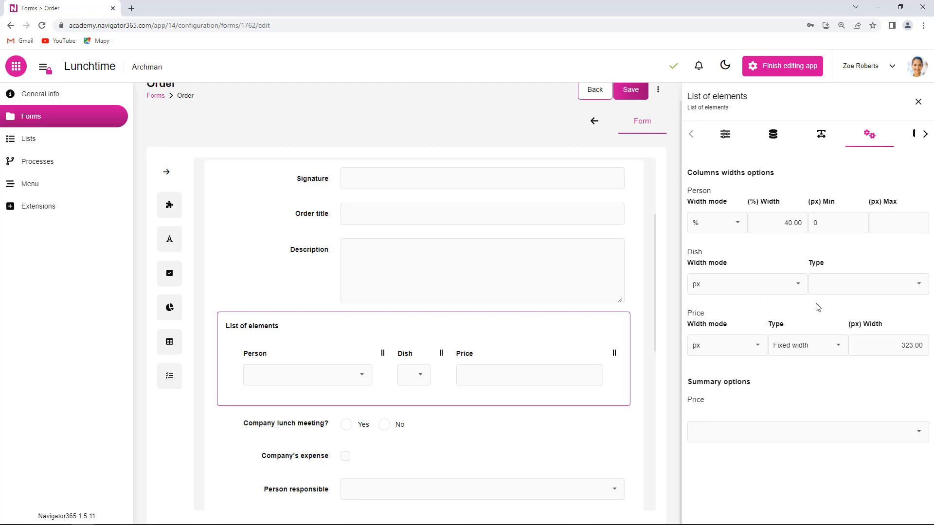
click(858, 289)
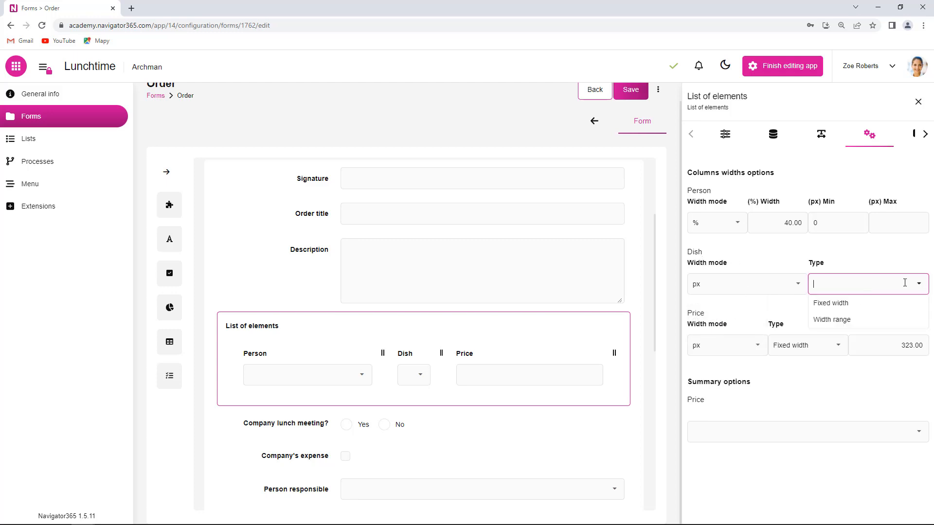
click(841, 305)
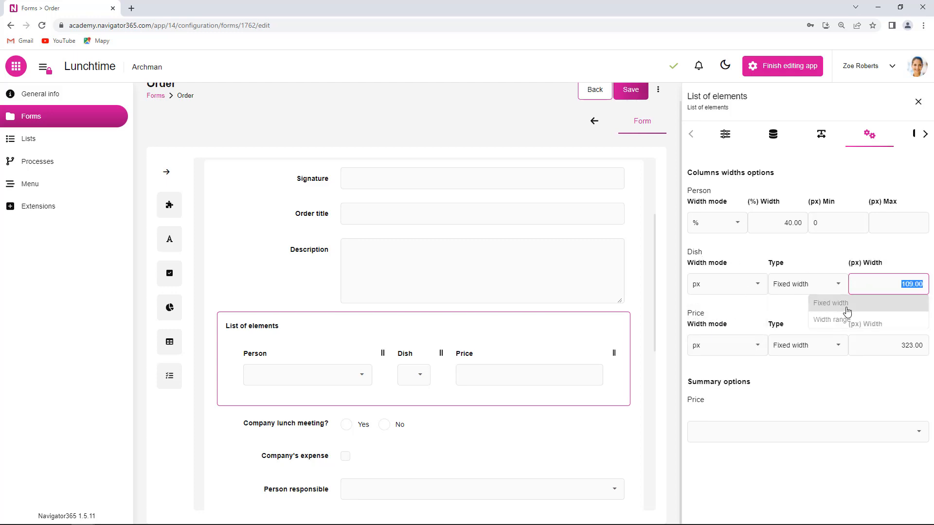
text(200)
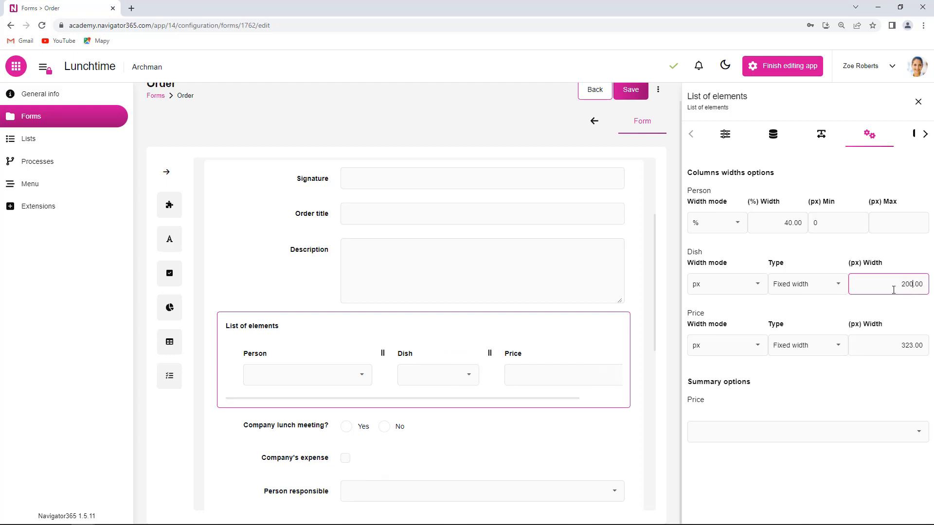
Step: Switch the Price column's width mode to % and set its width to 20
click(759, 347)
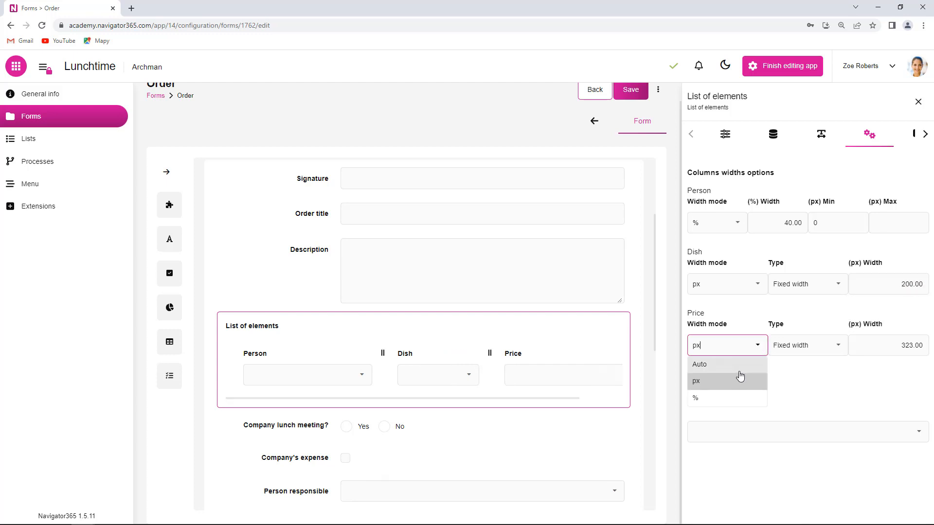
click(725, 399)
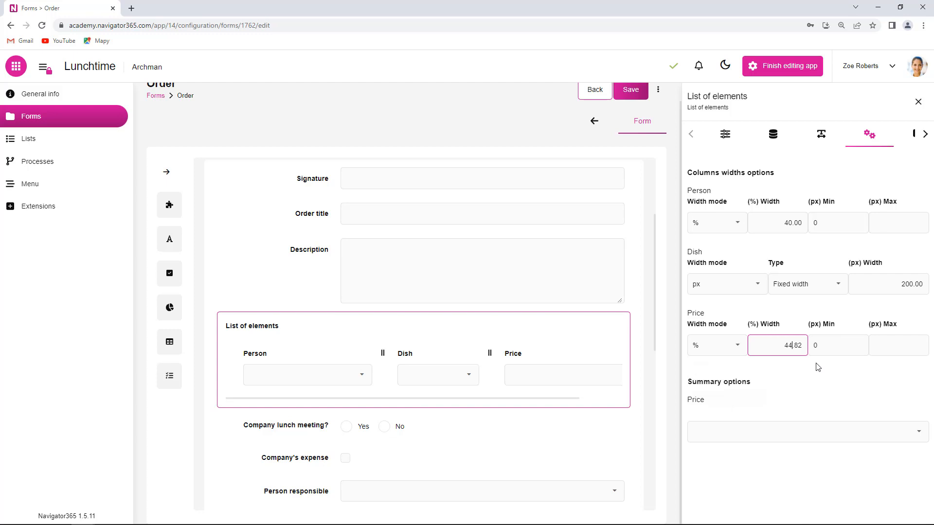
double_click(781, 342)
text(20)
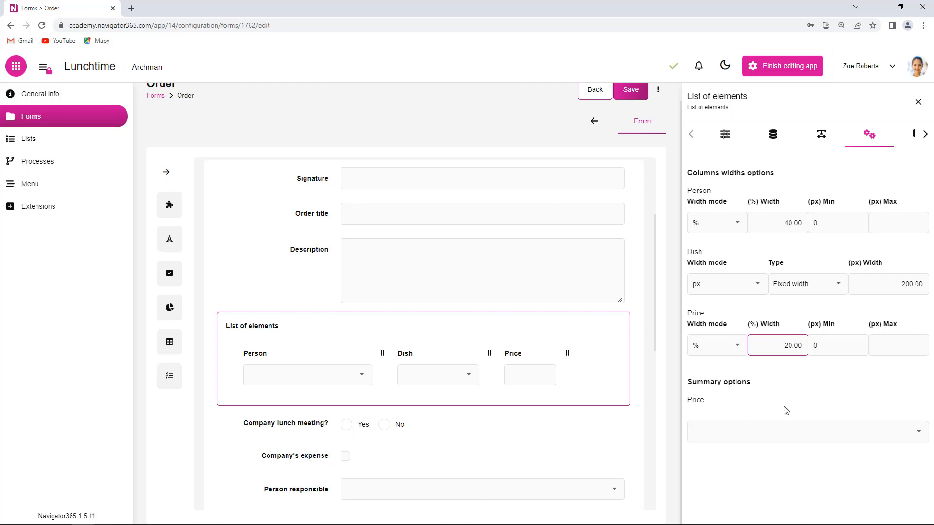
Step: Switch the Dish column's width mode to % and set its width to 40
click(759, 289)
click(723, 340)
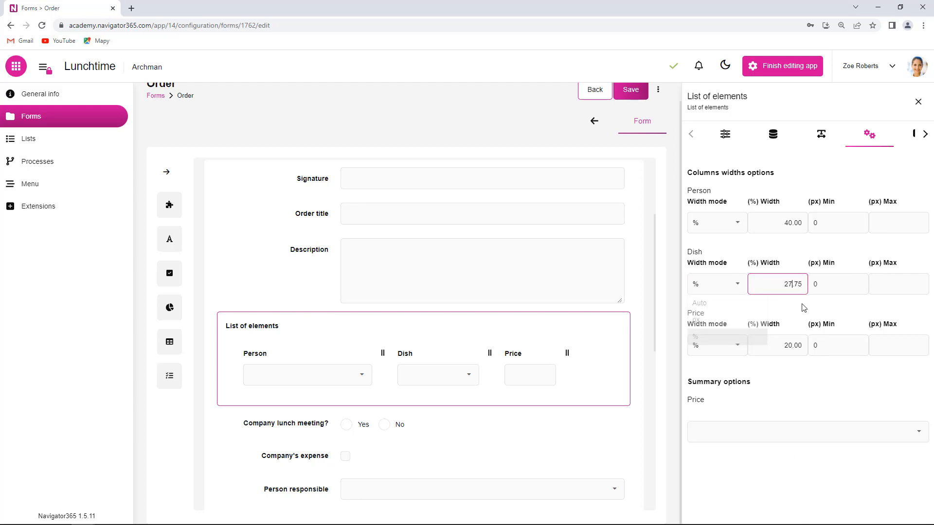
double_click(772, 285)
text(40)
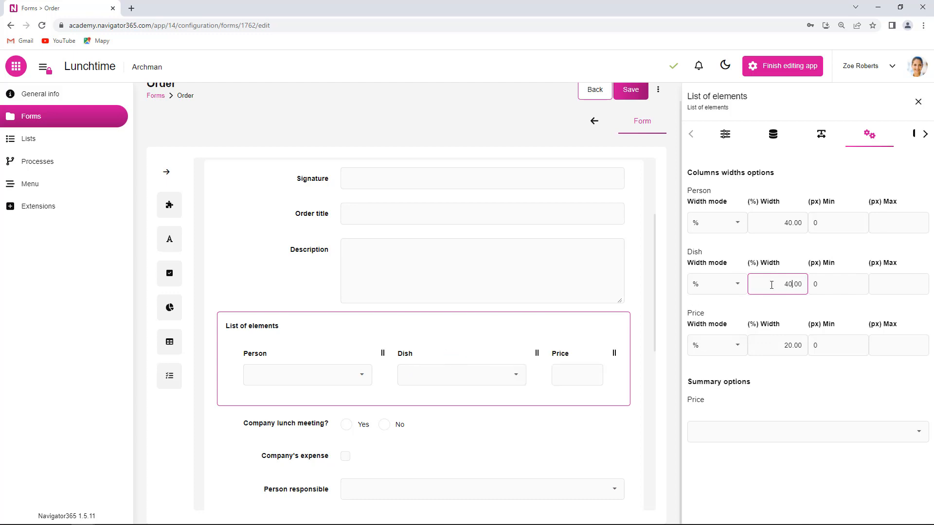
Step: Set the Price column's summary option to Sum and save the Order form
click(825, 382)
click(917, 432)
click(635, 96)
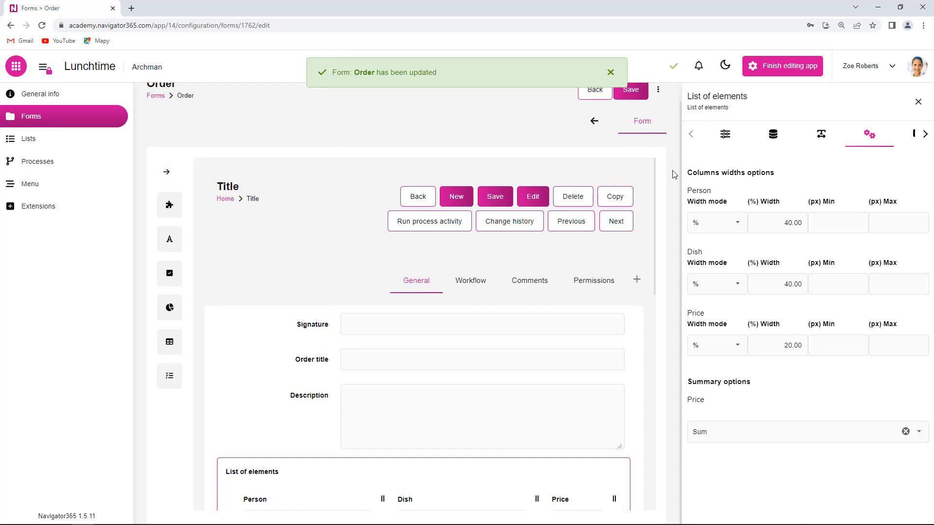
Step: Return to the list of forms and open a new blank entry of the Order form
click(44, 117)
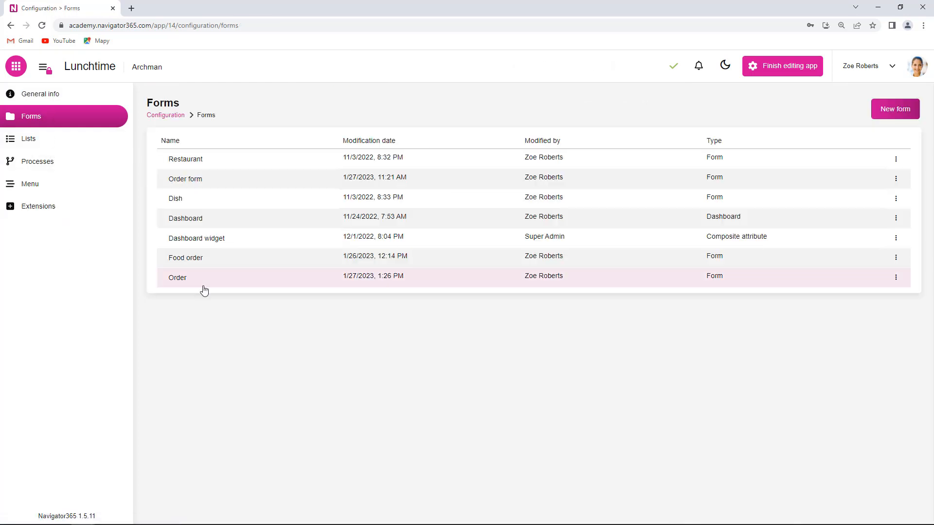
click(896, 278)
click(866, 316)
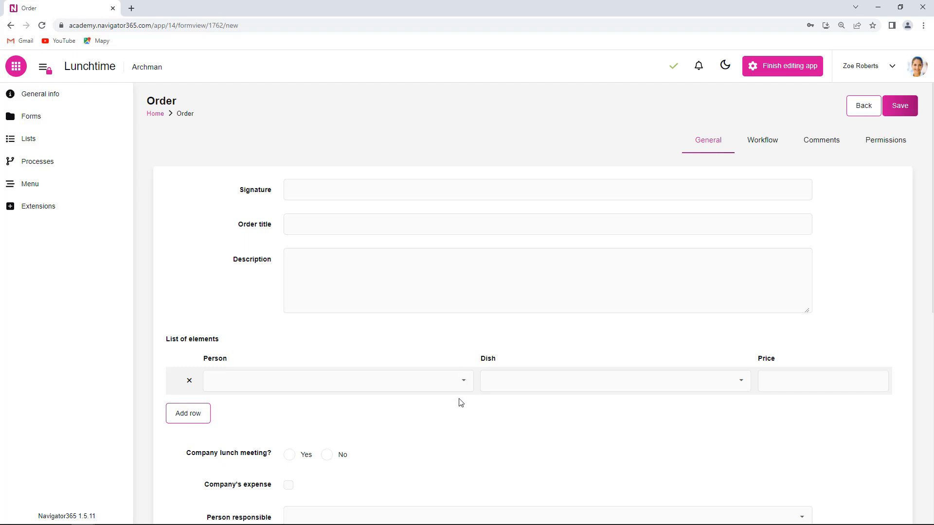
Step: Fill the first row of the list of elements with a person, the dish Mexican Soup and a price of 20
click(466, 381)
click(268, 331)
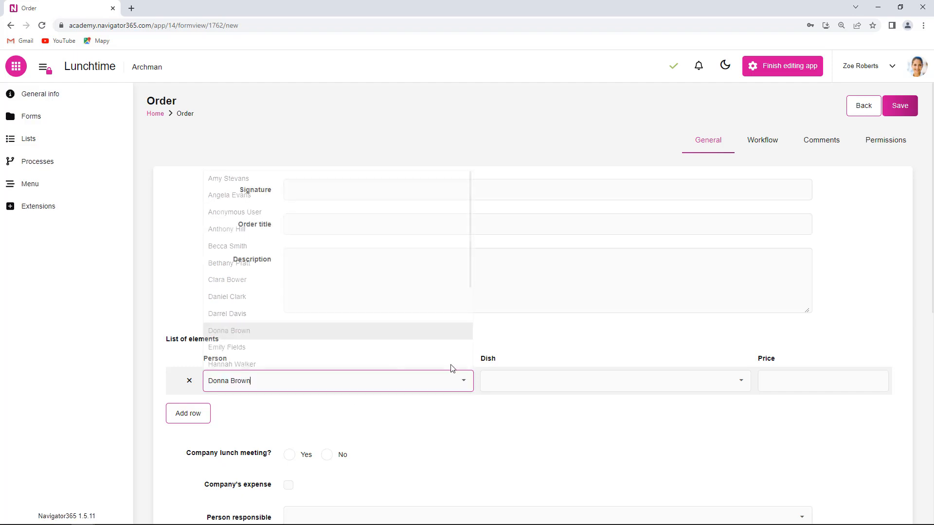
click(742, 381)
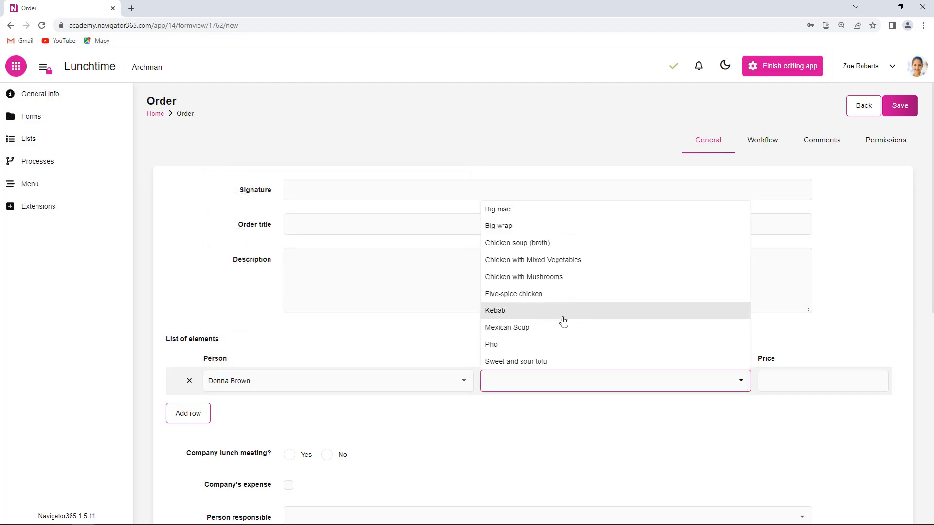
click(576, 327)
click(809, 378)
text(20)
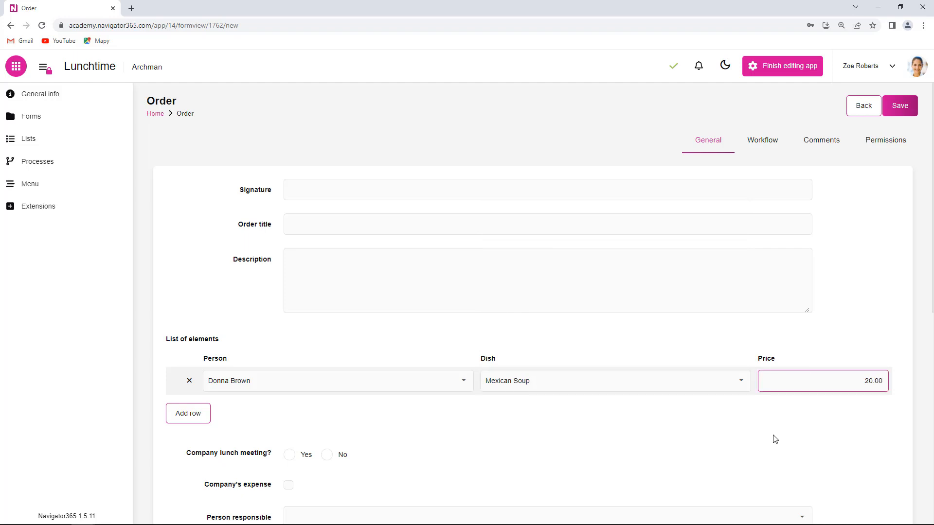
Step: Add two rows to the list of elements and fill the second row with another person, Kebab and a price of 15
click(191, 414)
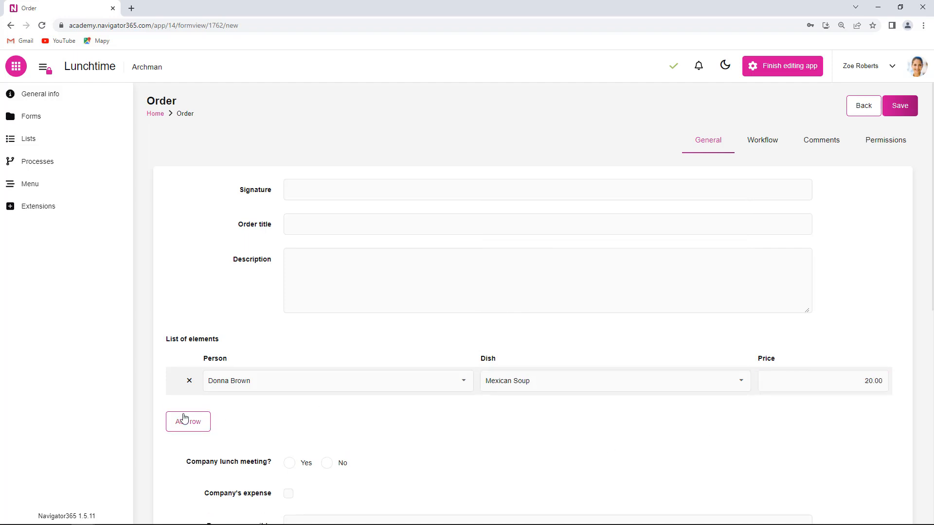
click(194, 479)
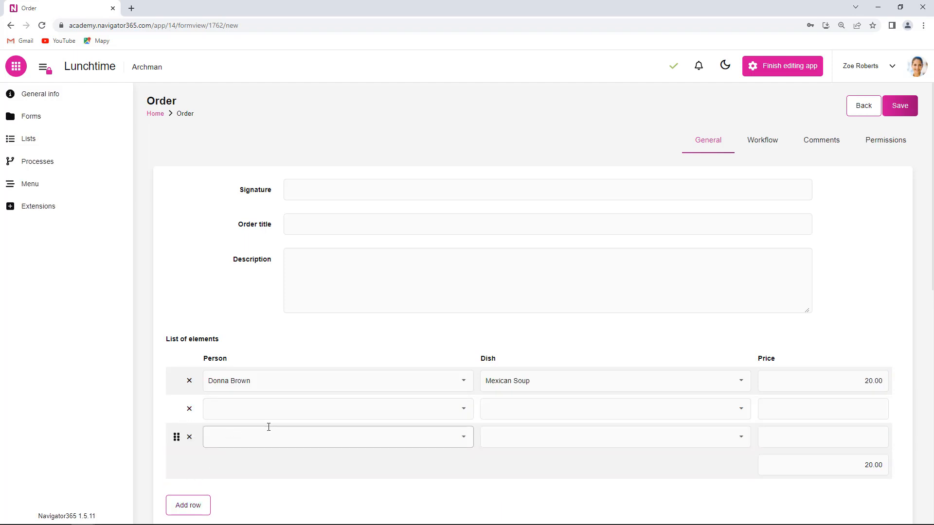
click(463, 411)
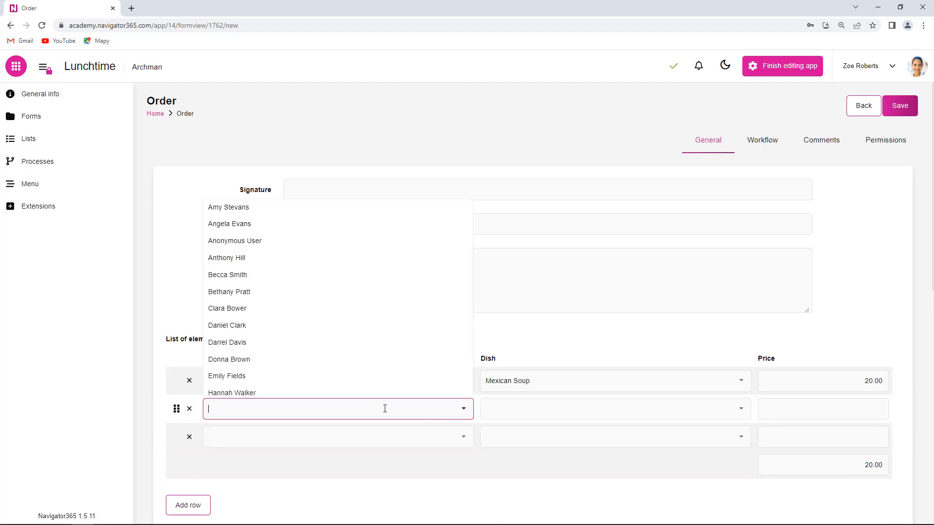
click(327, 359)
click(457, 413)
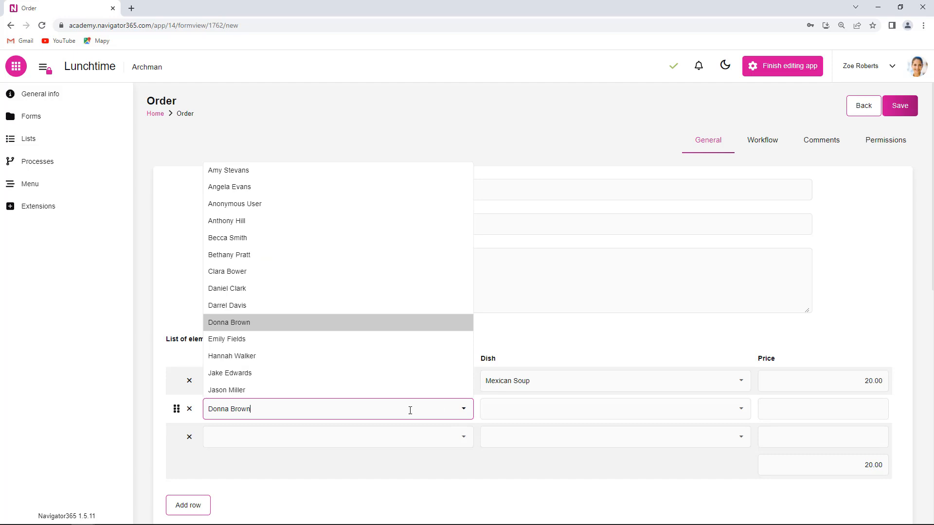
click(258, 342)
click(738, 408)
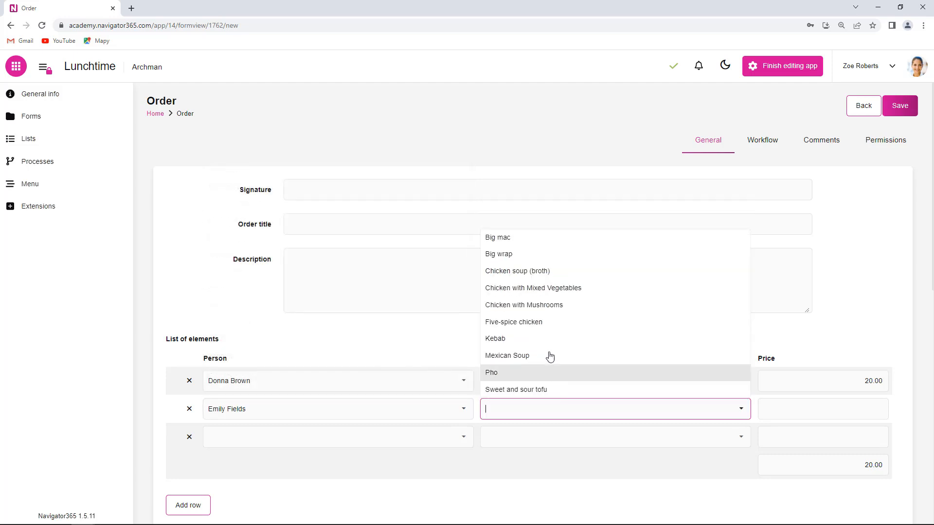
click(544, 342)
click(827, 408)
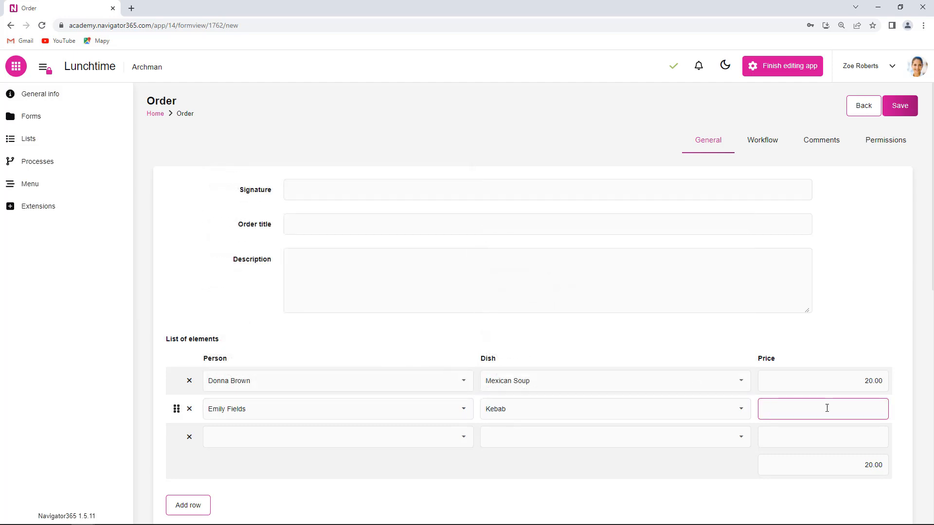
text(15)
Step: Fill the third row of the list of elements with a different person, Five-spice chicken and a price of 14
click(464, 437)
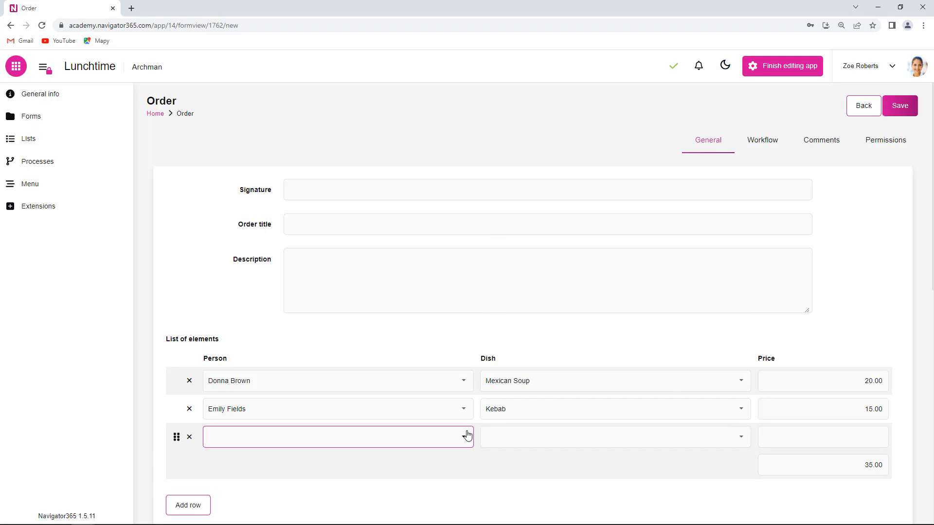
click(229, 302)
click(730, 441)
click(532, 351)
click(811, 438)
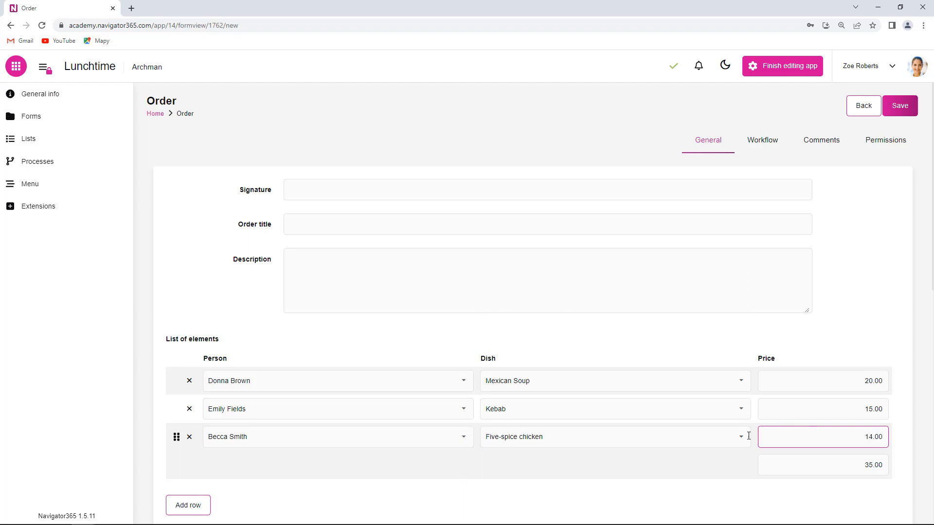
click(727, 338)
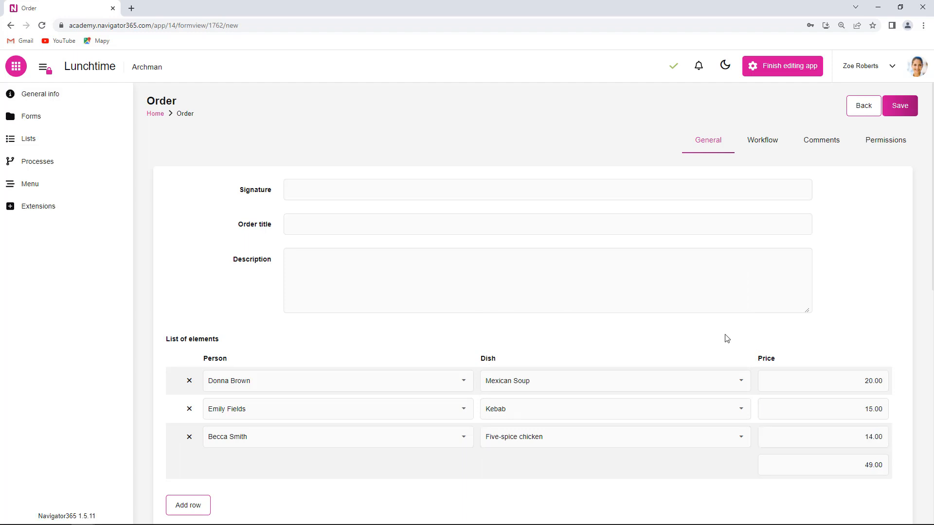